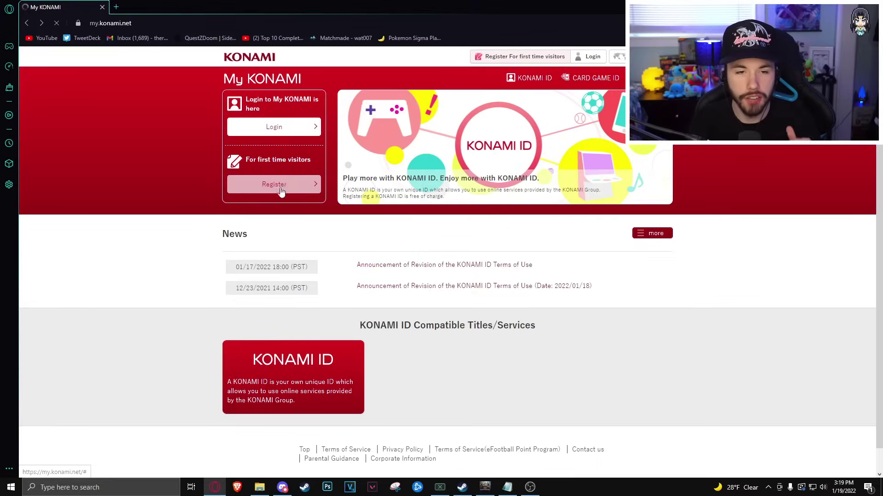
- Preview the new KONAMI ID registration form, then go to the Login page for existing accounts
click(280, 184)
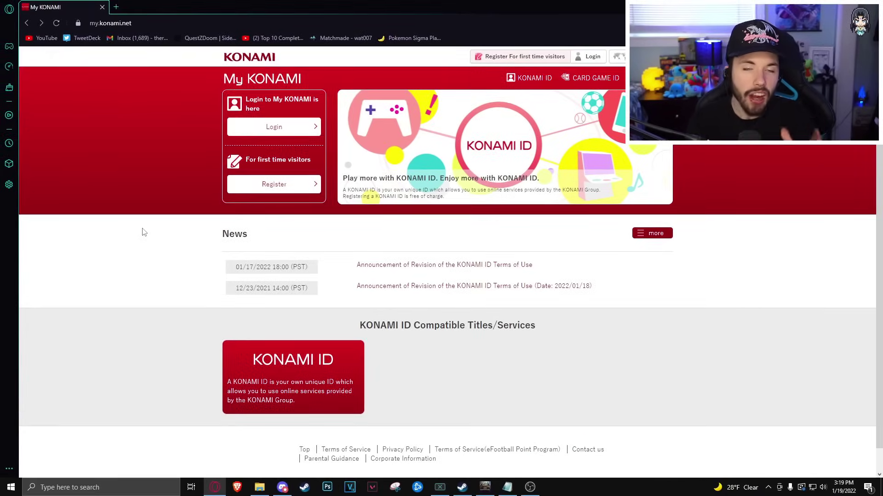
click(271, 126)
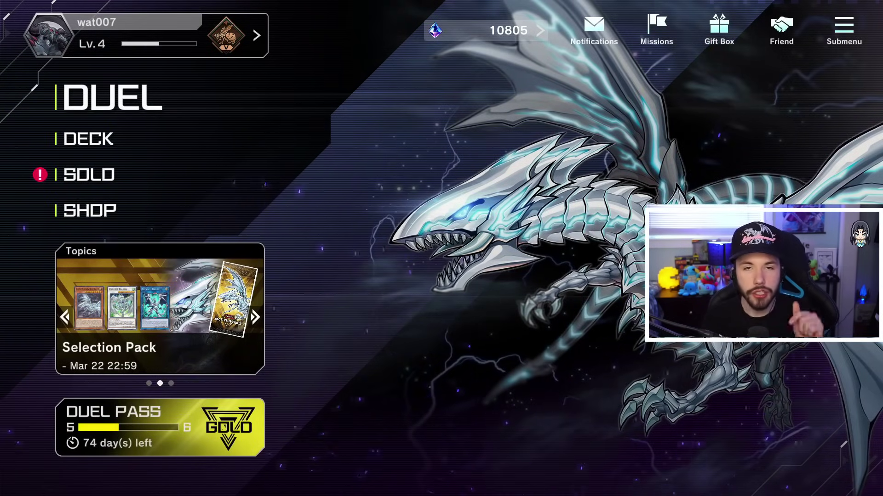
- Confirm Data Transfer reports the PC save as already linked, then start Master Duel on Switch
click(844, 30)
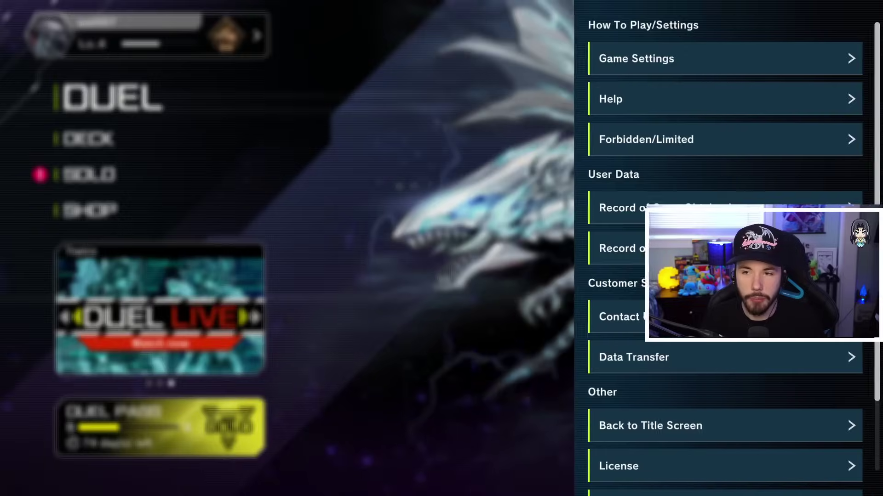
key(Return)
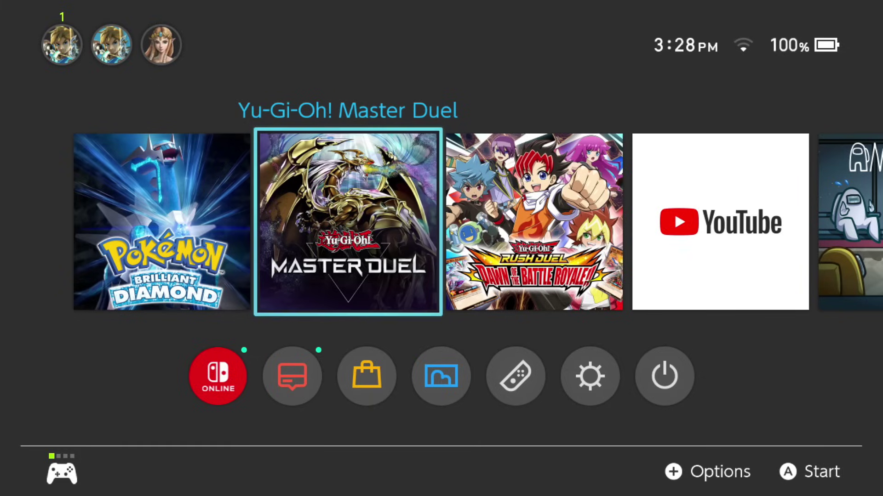
key(Return)
key(Return)
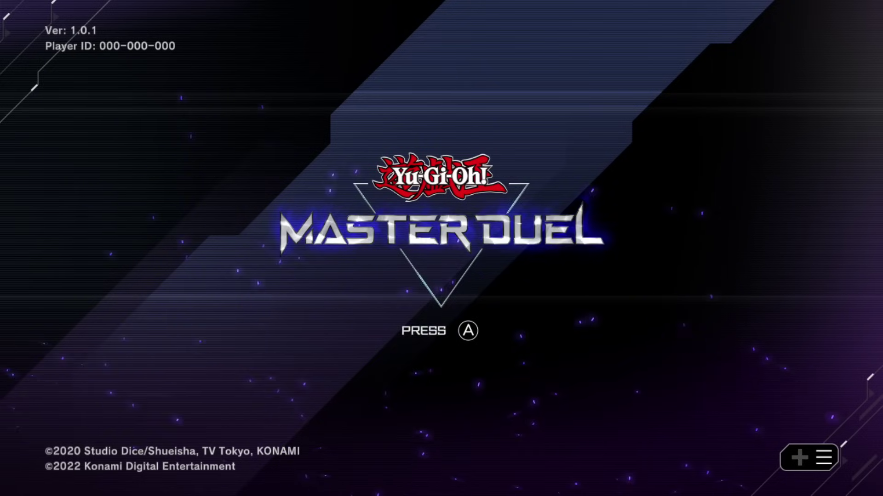
- Choose Data Transfer in the title-screen Settings Menu to show the transfer QR code
key(Escape)
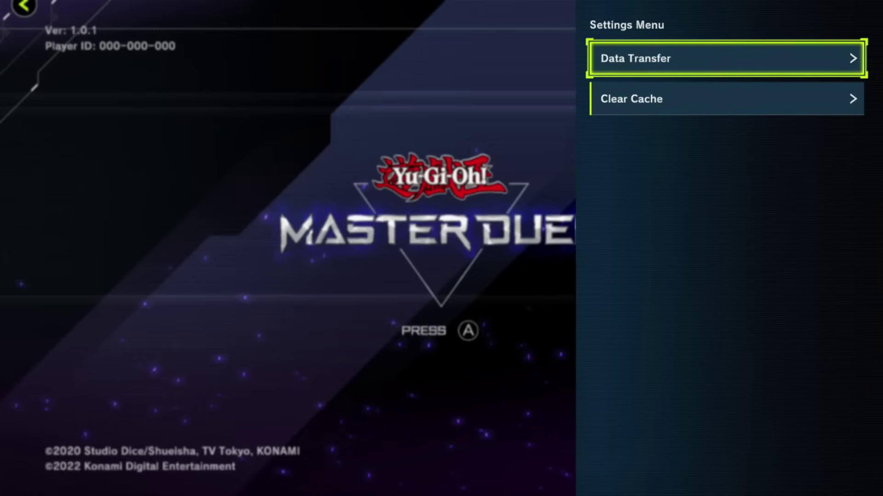
key(Return)
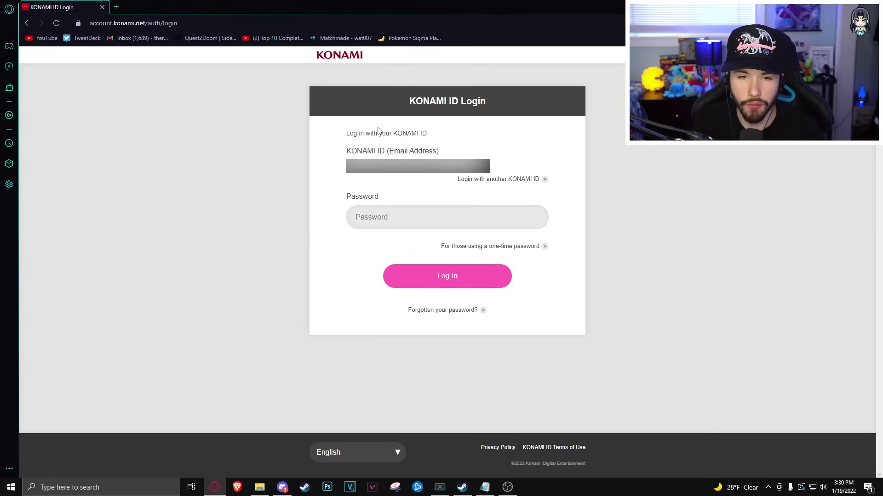
- Log in on the KONAMI ID page to approve the data transfer
click(439, 275)
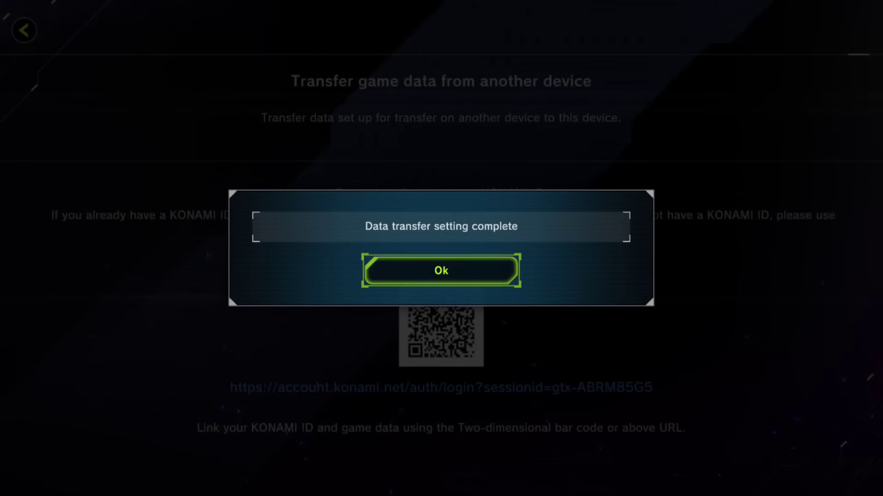
- Dismiss the transfer-complete dialog, start from the title screen and accept the Terms of Use
key(Return)
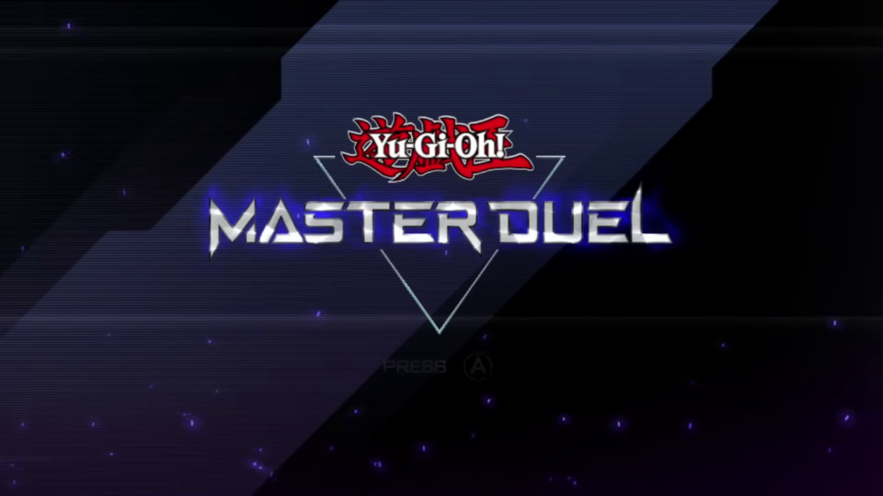
key(Return)
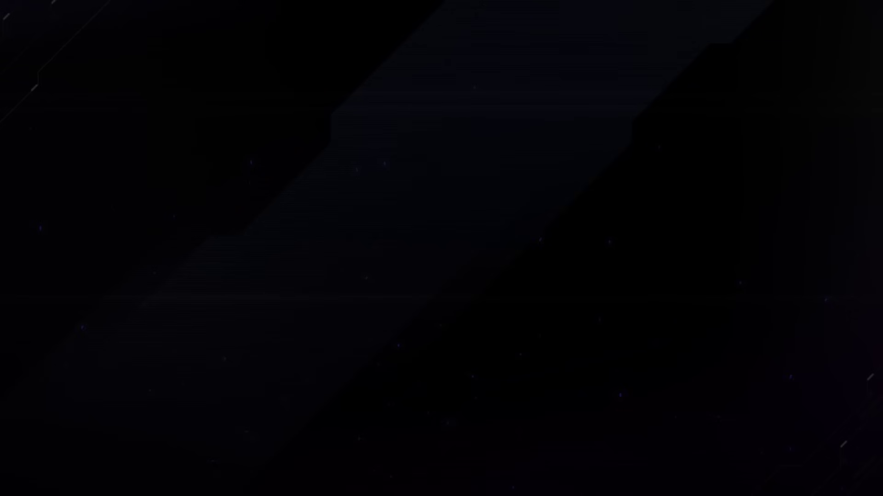
key(Return)
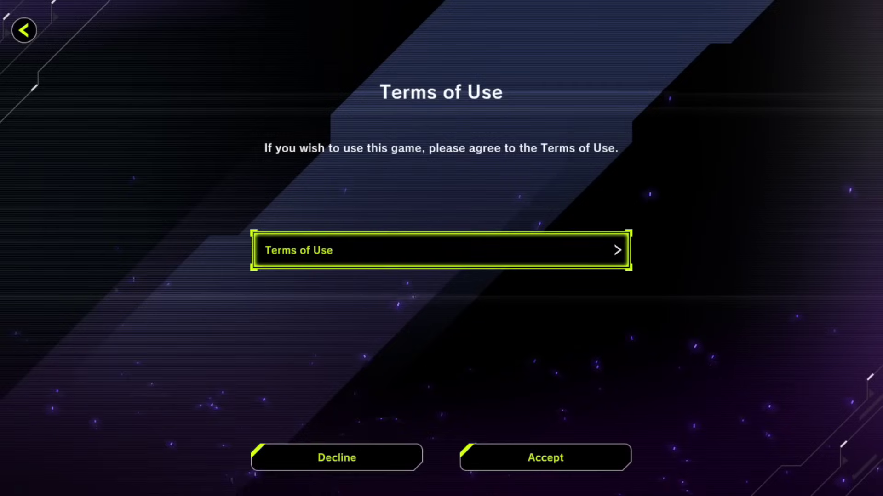
key(Down)
key(Right)
key(Return)
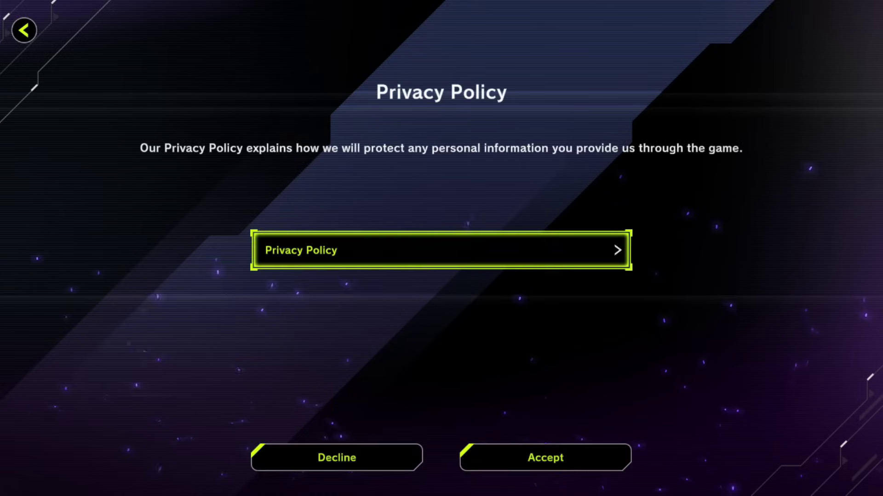
- Accept the Privacy Policy and confirm the 442.51KB data download
key(Down)
key(Right)
key(Return)
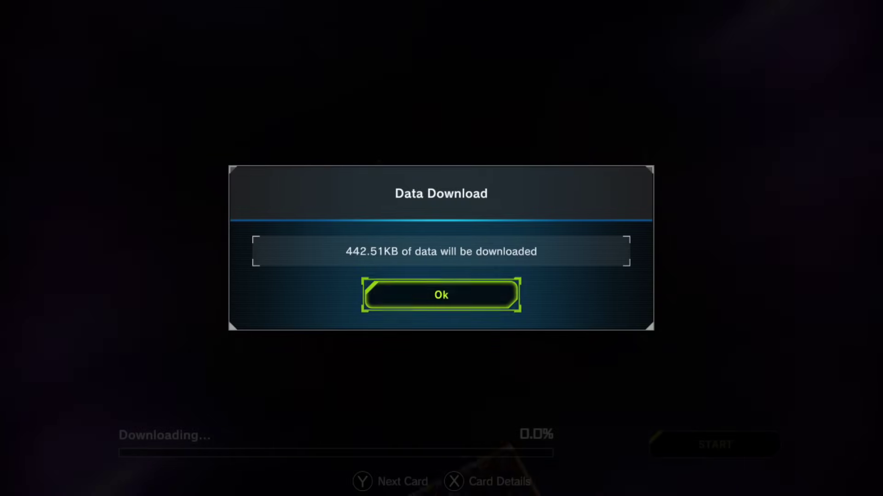
key(Return)
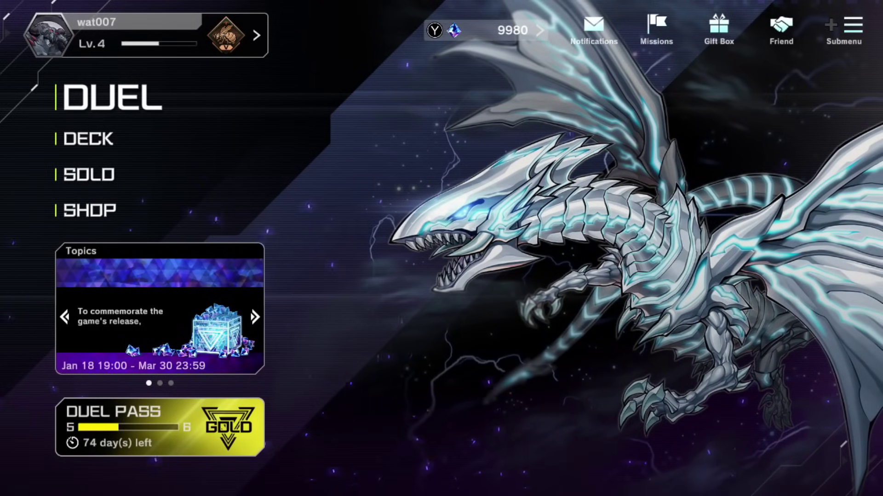
- Browse the home menu sections to check the level 4 profile, 9980 gems and Gold Duel Pass
key(Down)
key(Down)
key(Down)
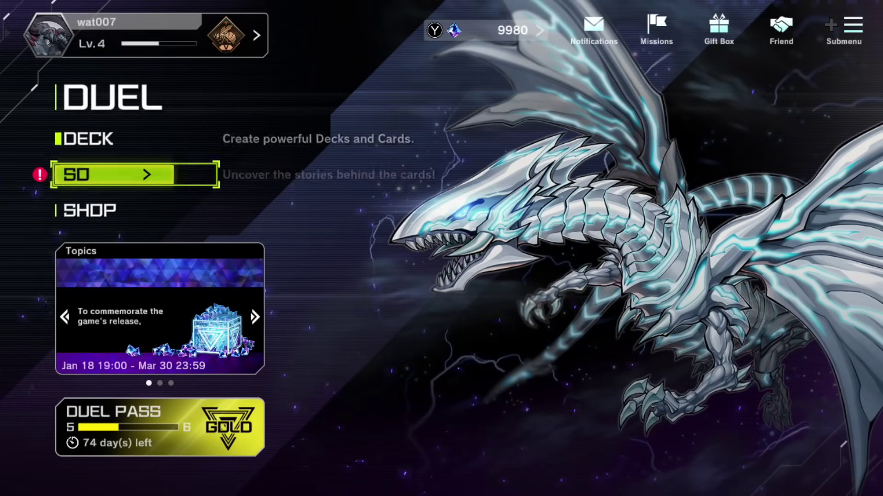
key(Up)
key(Up)
key(Up)
key(Up)
key(Down)
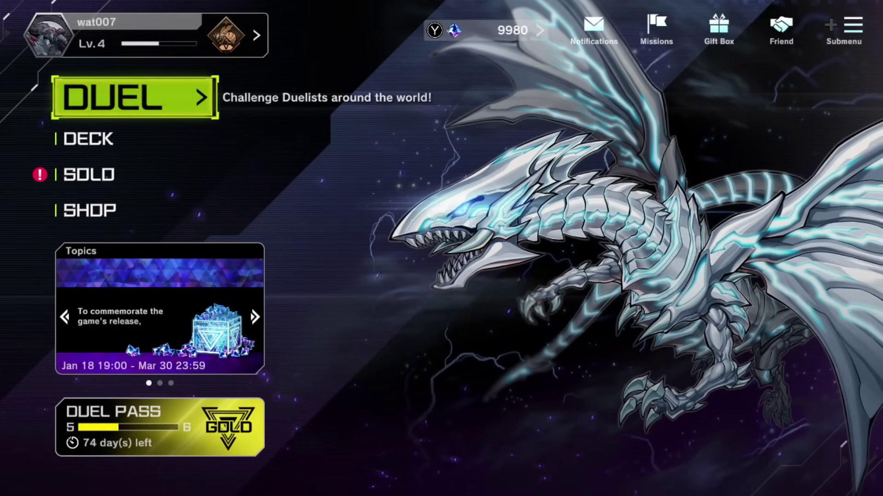
key(Down)
key(Down)
key(Up)
key(Up)
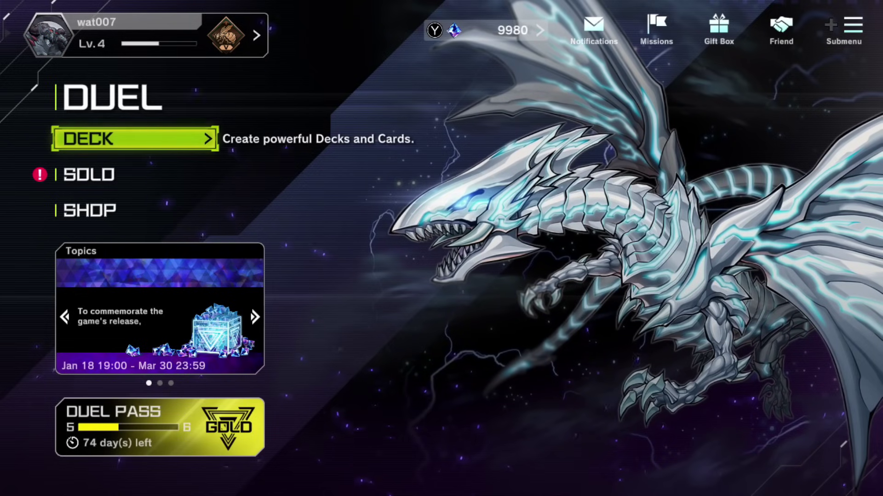
key(Down)
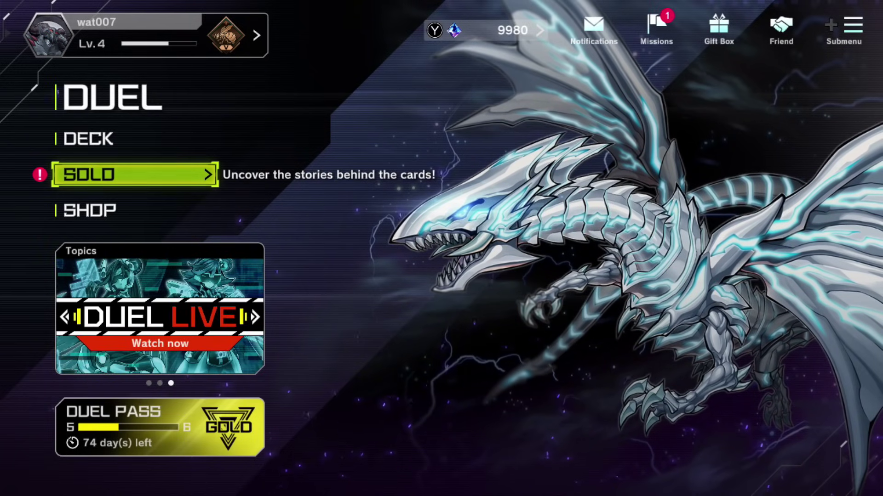
key(Up)
key(Up)
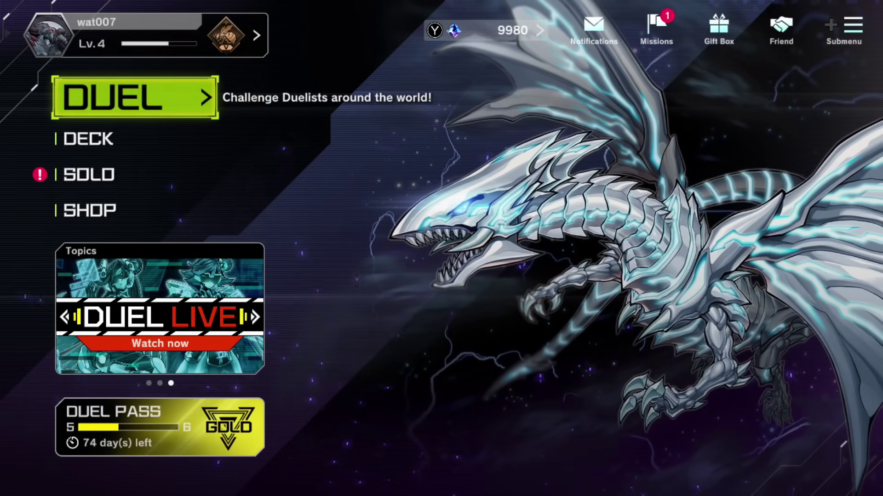
key(Down)
key(Down)
key(Up)
key(Up)
key(Up)
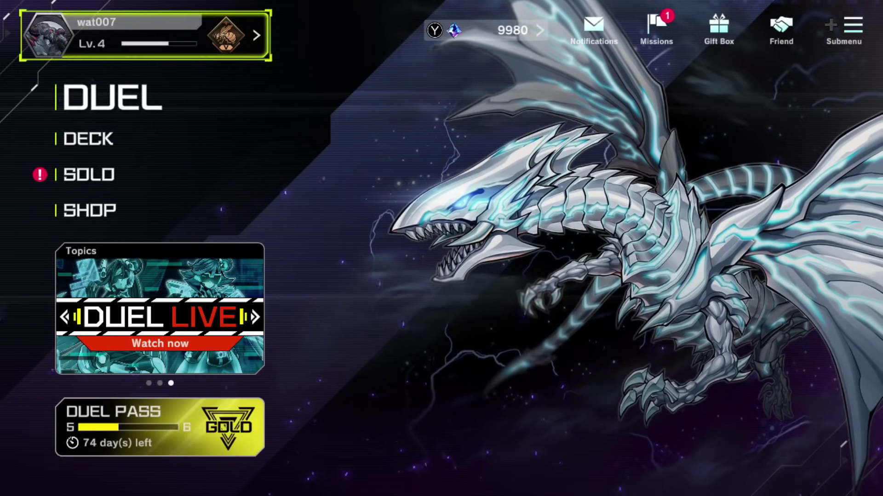
key(Return)
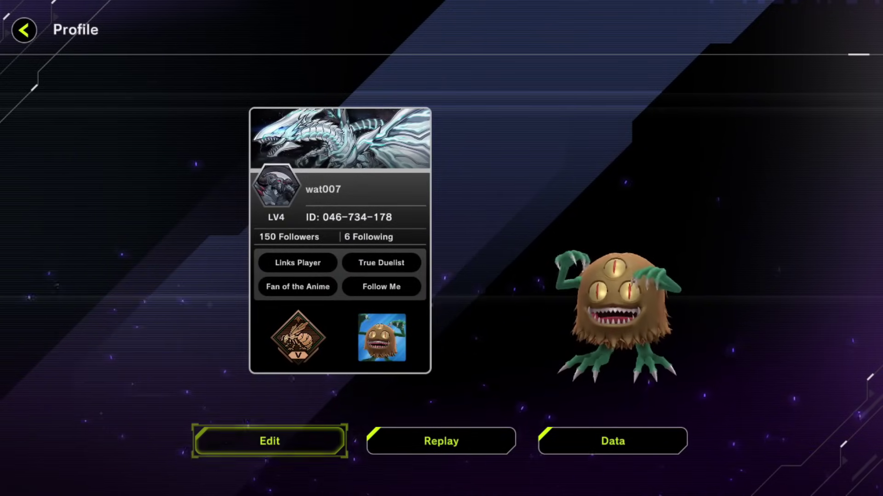
key(Escape)
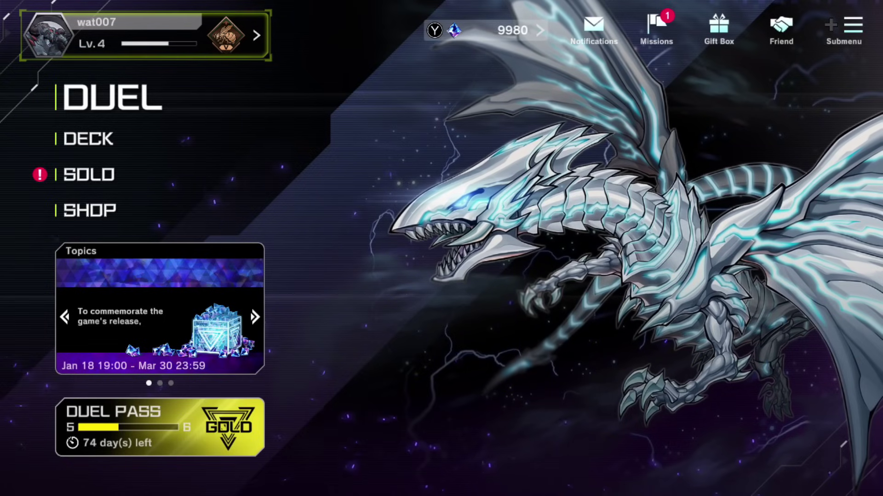
key(Return)
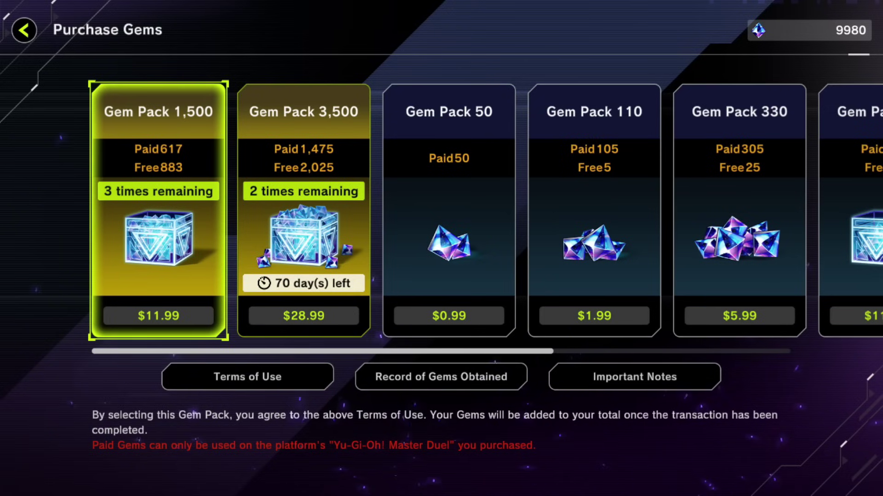
key(Escape)
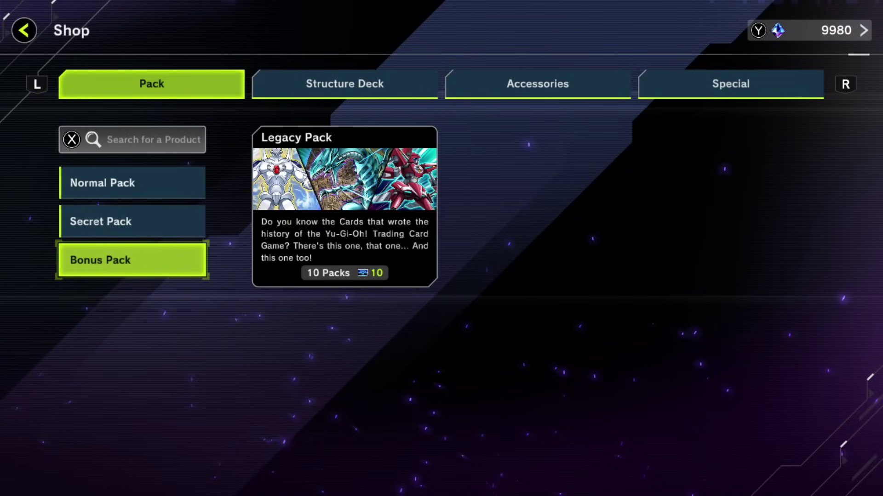
key(Right)
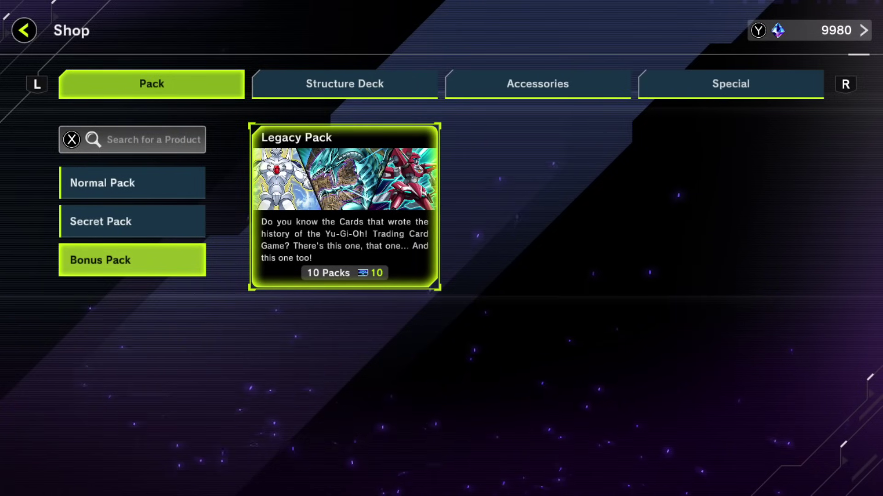
key(Left)
key(Escape)
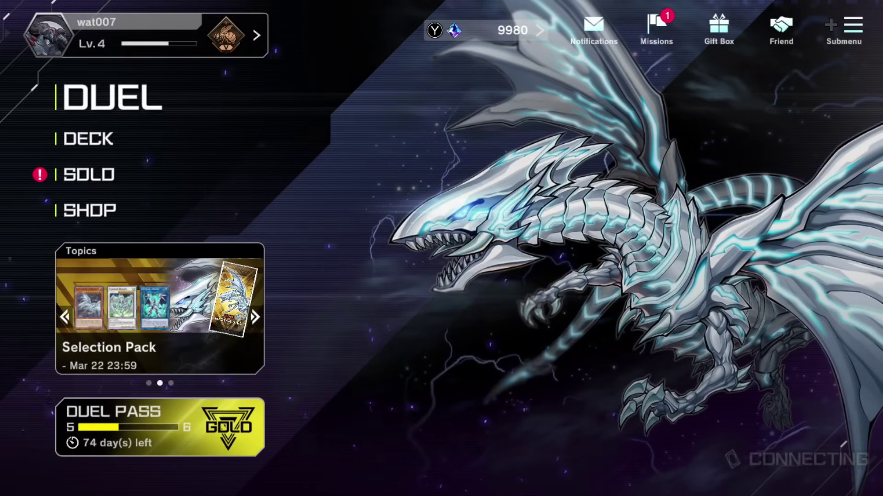
- Enter Solo Mode and open The Absolute Monarch gate
key(Up)
key(Return)
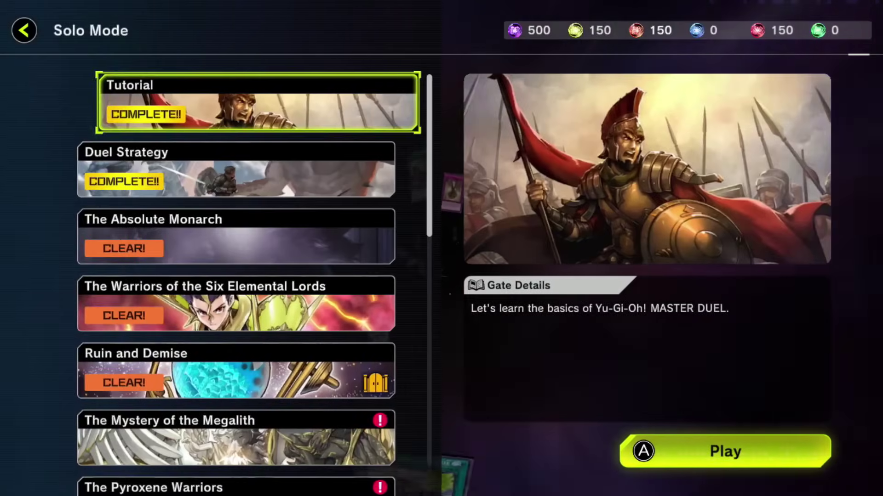
key(Down)
key(Down)
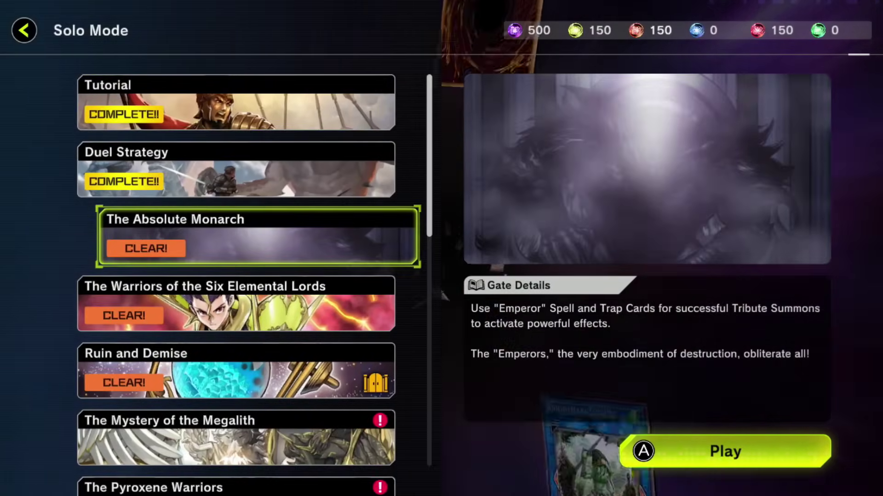
key(Return)
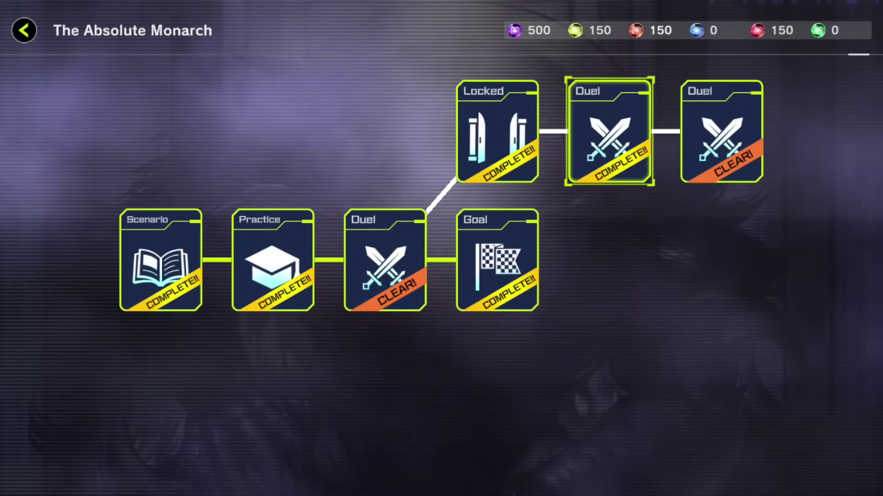
- Check a completed duel's details, then open the last uncleared Duel with My Deck selected
key(Return)
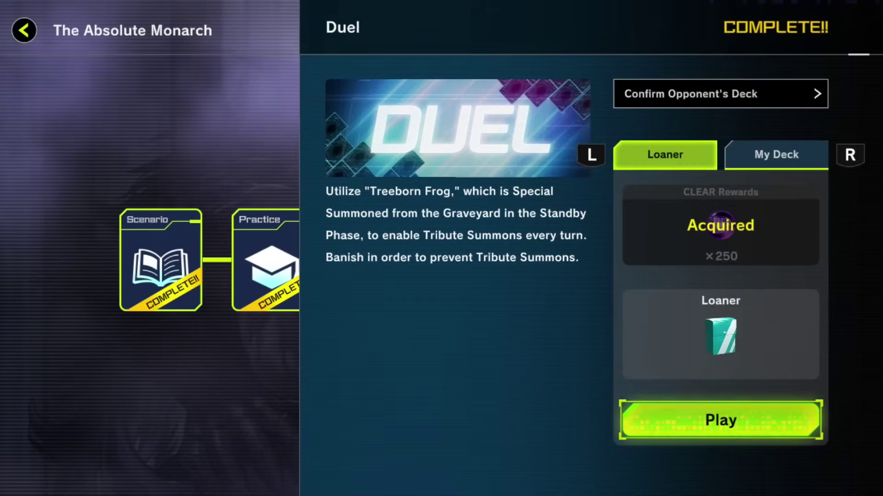
key(Escape)
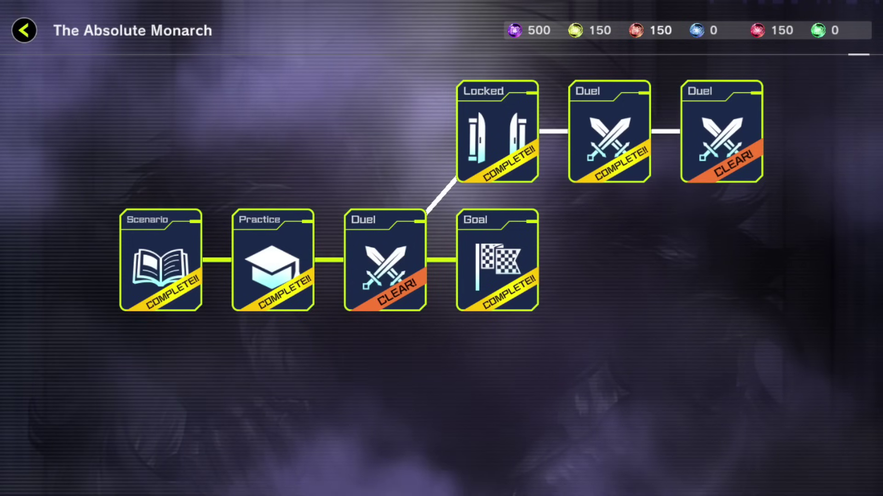
key(Return)
key(r)
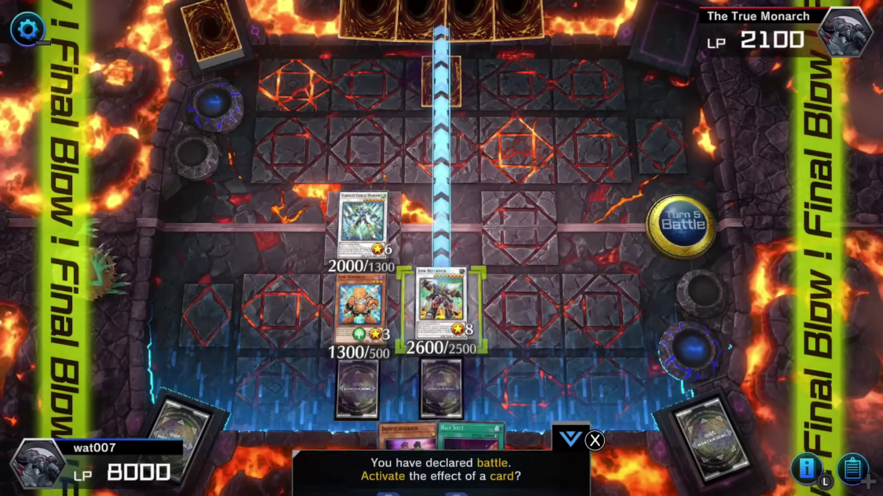
- Decline effect activation and carry on the final attack against The True Monarch
key(Escape)
key(Escape)
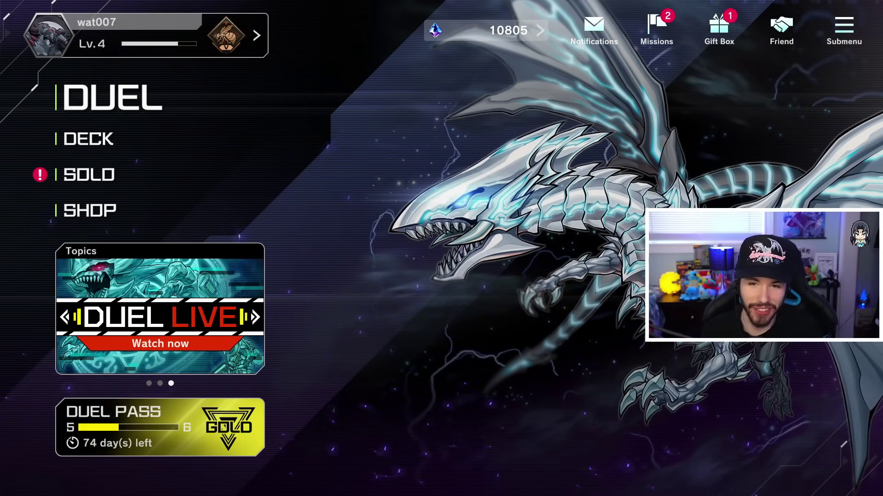
- Open The Absolute Monarch gate in Solo Mode and close a duel's details to view the completed map
click(89, 174)
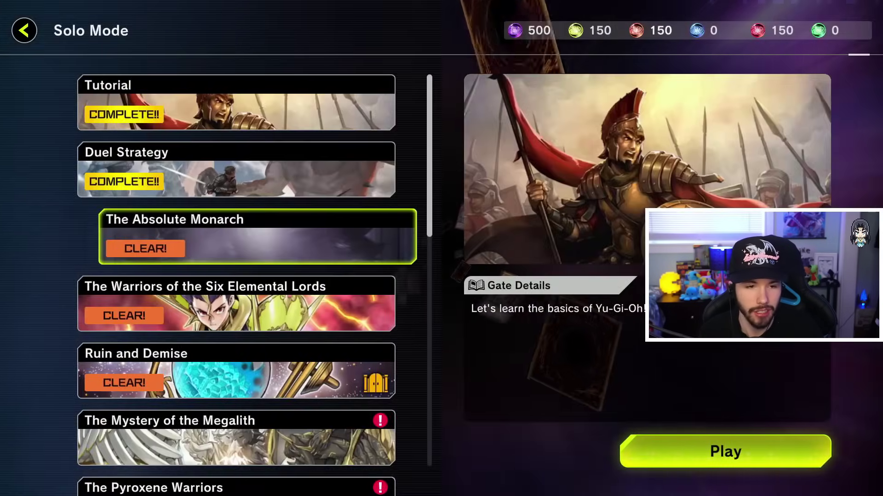
key(Return)
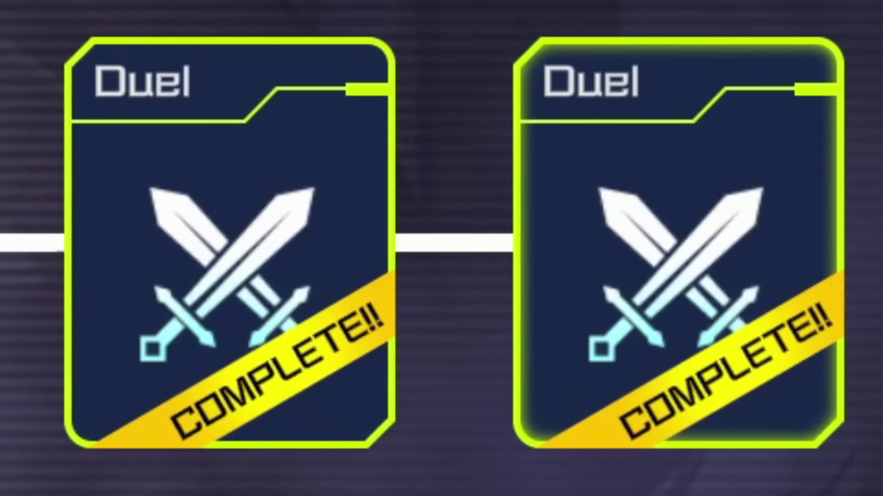
key(Return)
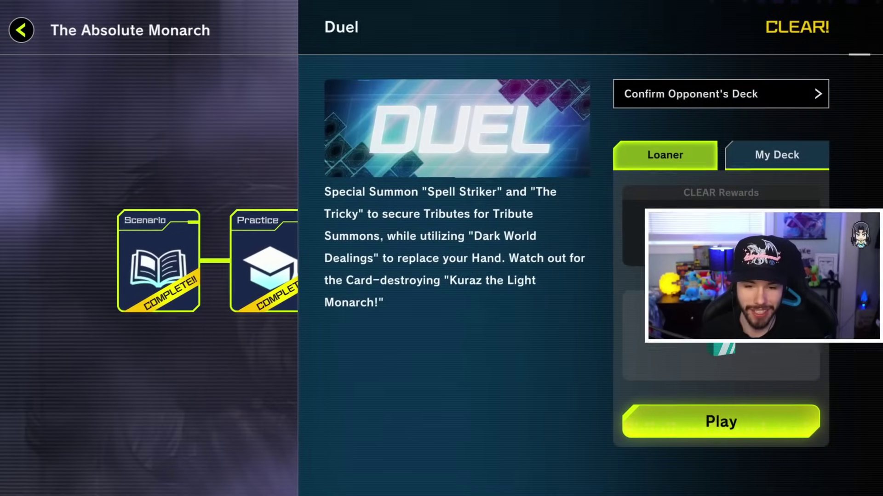
key(Escape)
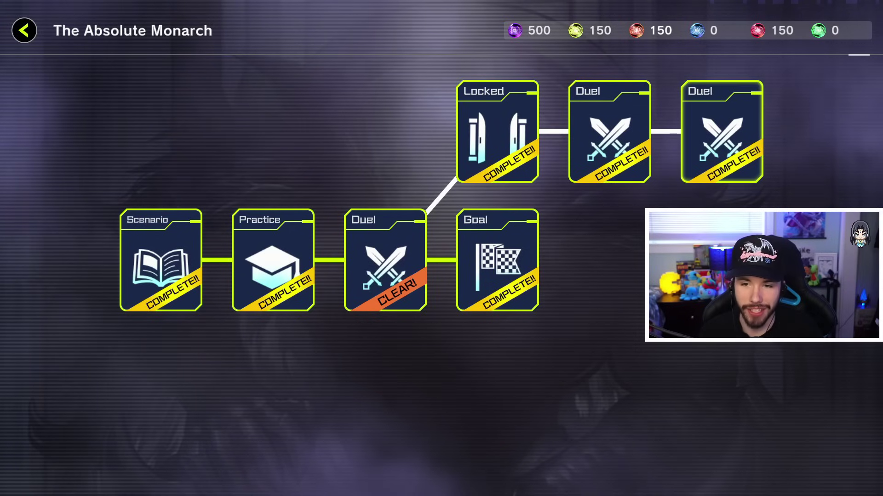